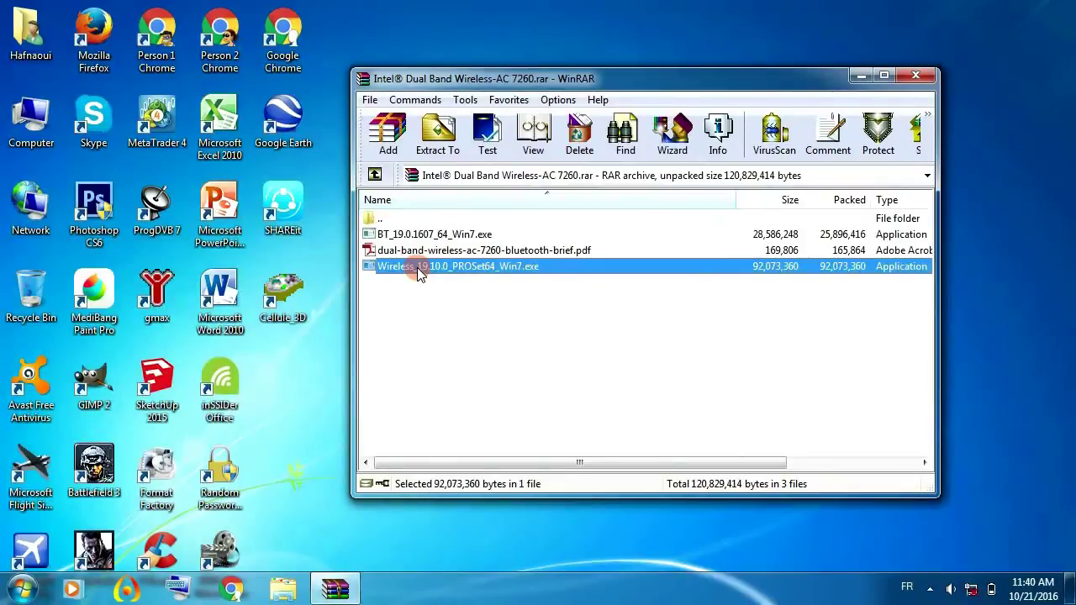
Run Wireless_19.10.0_PROSet64_Win7.exe from the archive, accept the license agreement and install the wireless software with default settings.
double_click(420, 276)
left_click(485, 332)
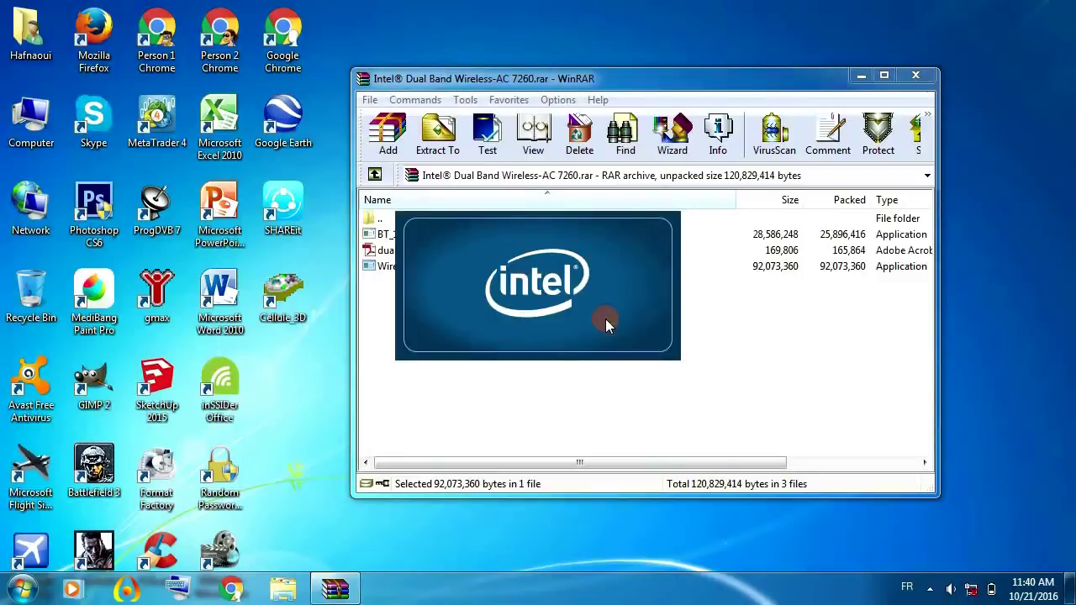
left_click(861, 75)
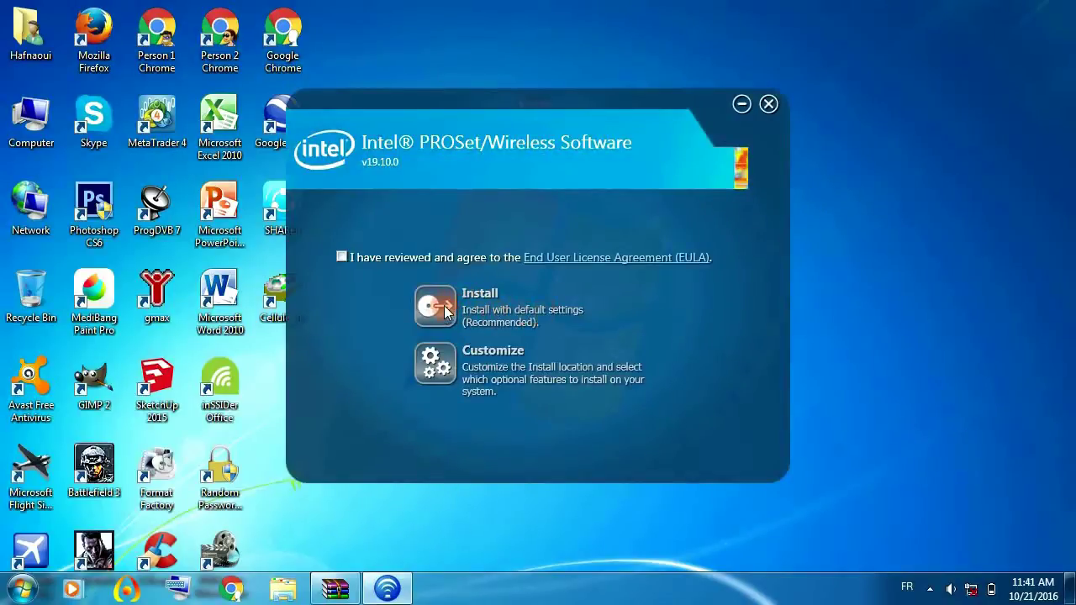
left_click(355, 253)
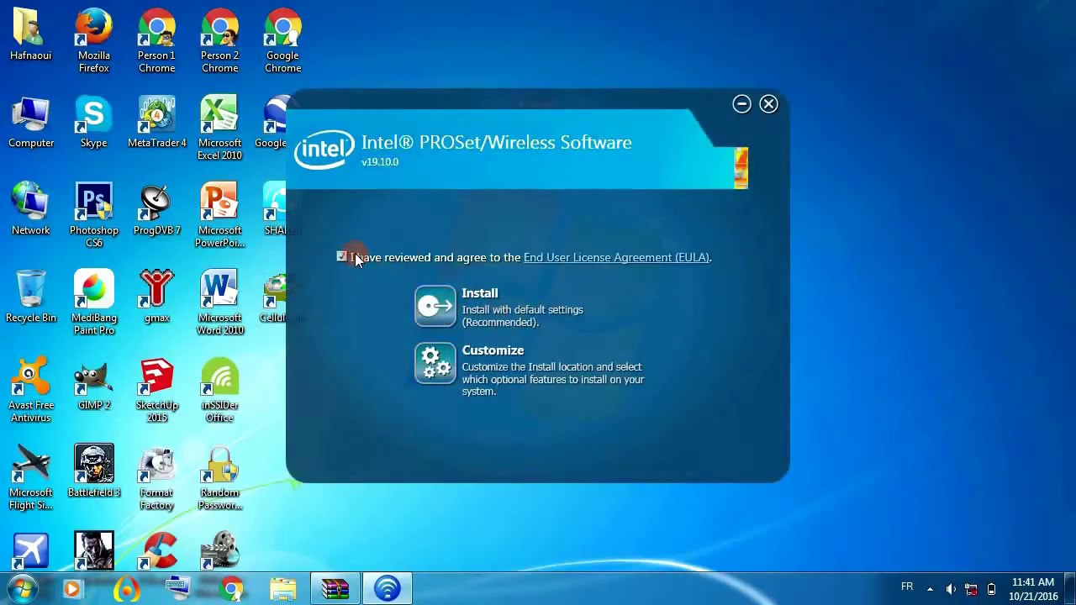
left_click(434, 308)
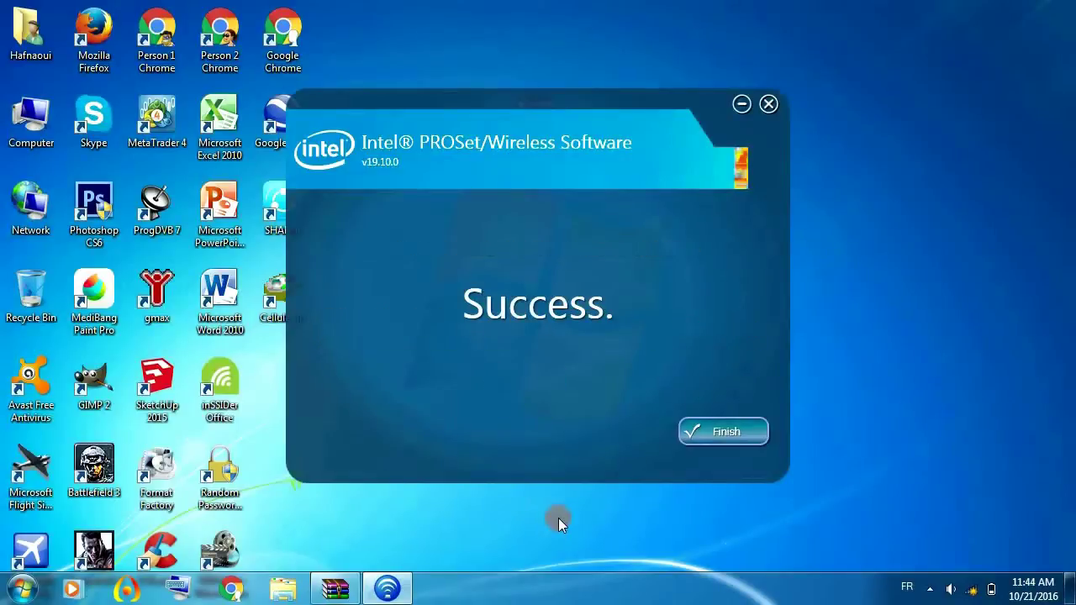
left_click(729, 430)
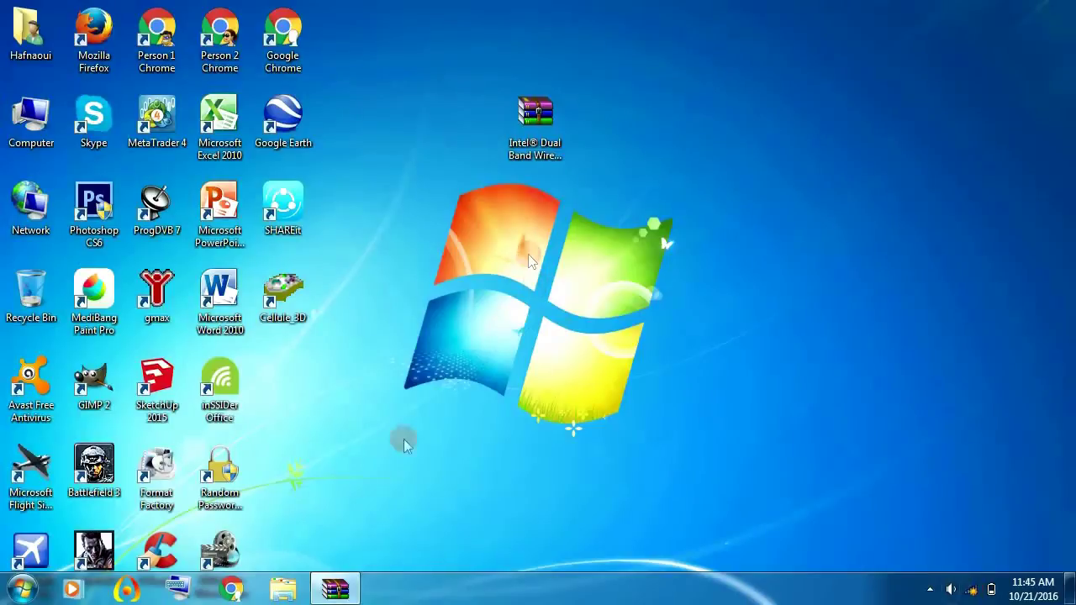
Launch BT_19.0.1607_64_Win7.exe from the archive and proceed through its prerequisites check to the Bluetooth setup wizard.
left_click(333, 592)
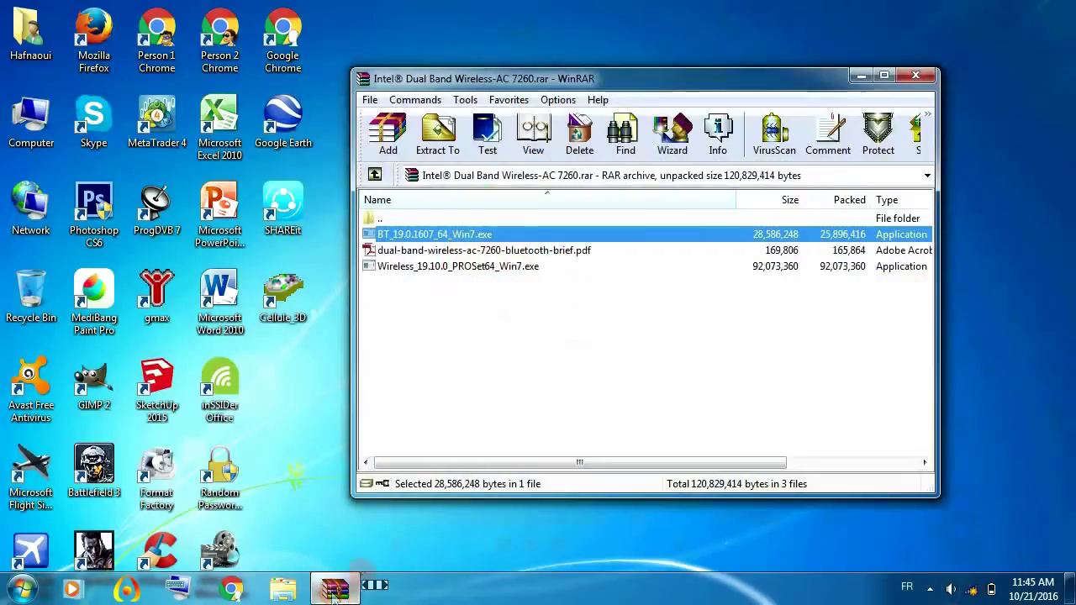
double_click(446, 234)
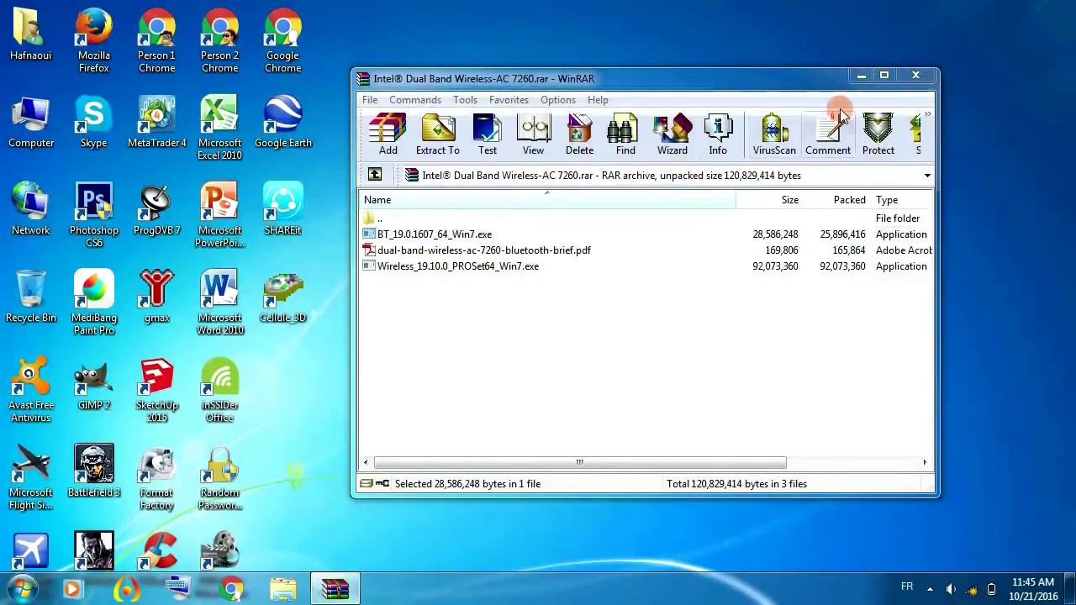
left_click(854, 76)
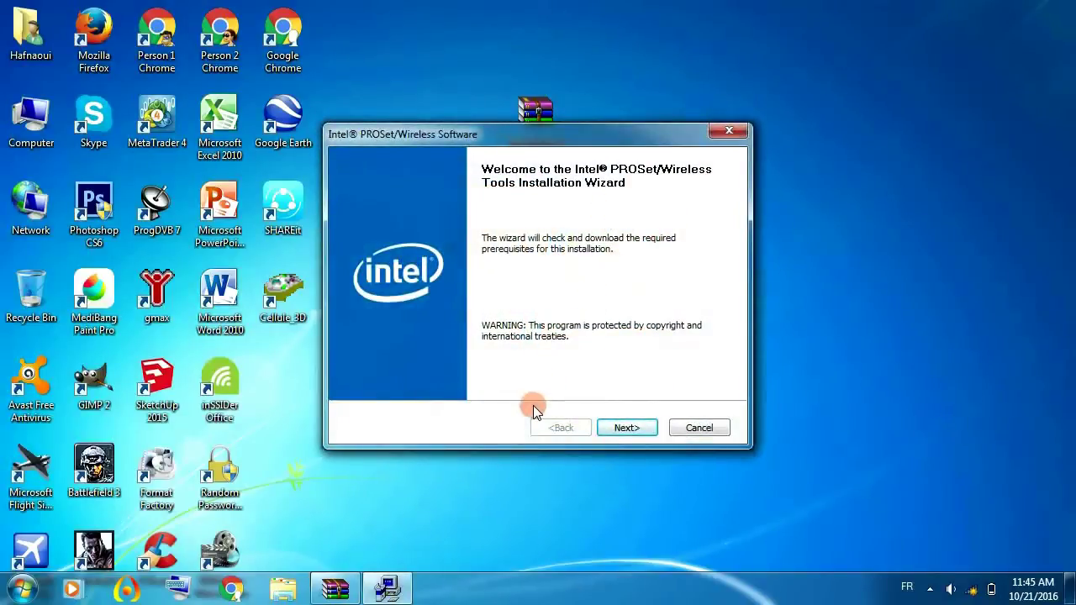
left_click(627, 427)
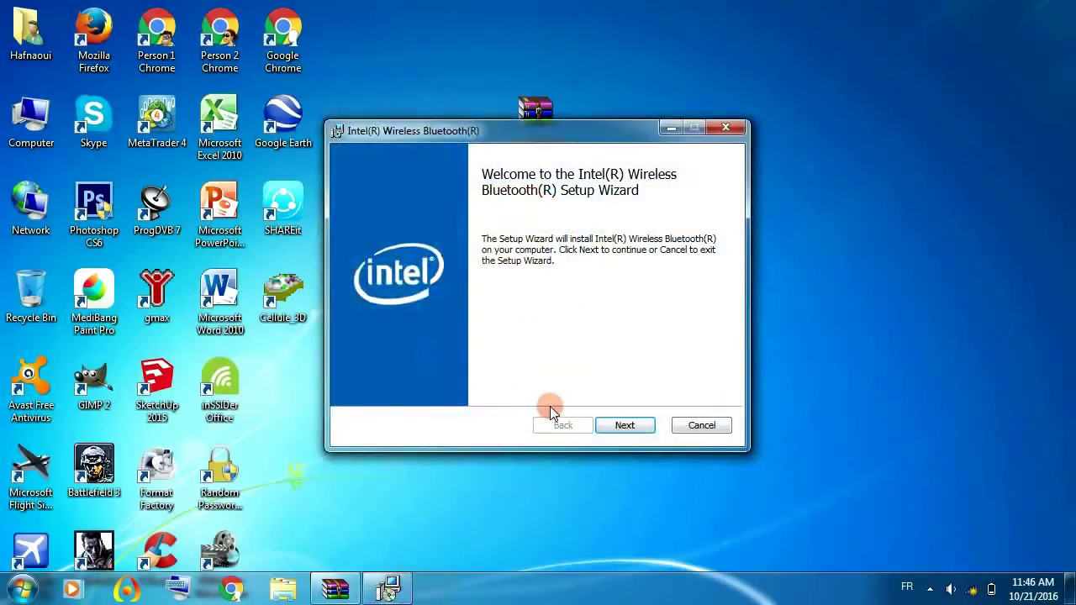
Accept the license agreement and install Intel Wireless Bluetooth to the default destination folder, finishing the setup wizard.
left_click(625, 425)
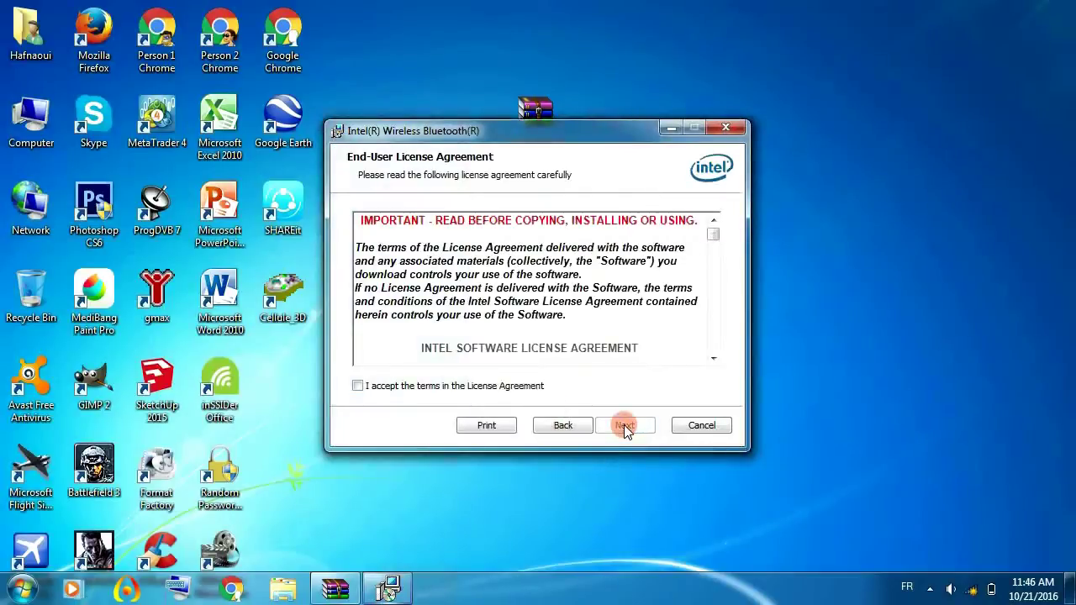
left_click(357, 386)
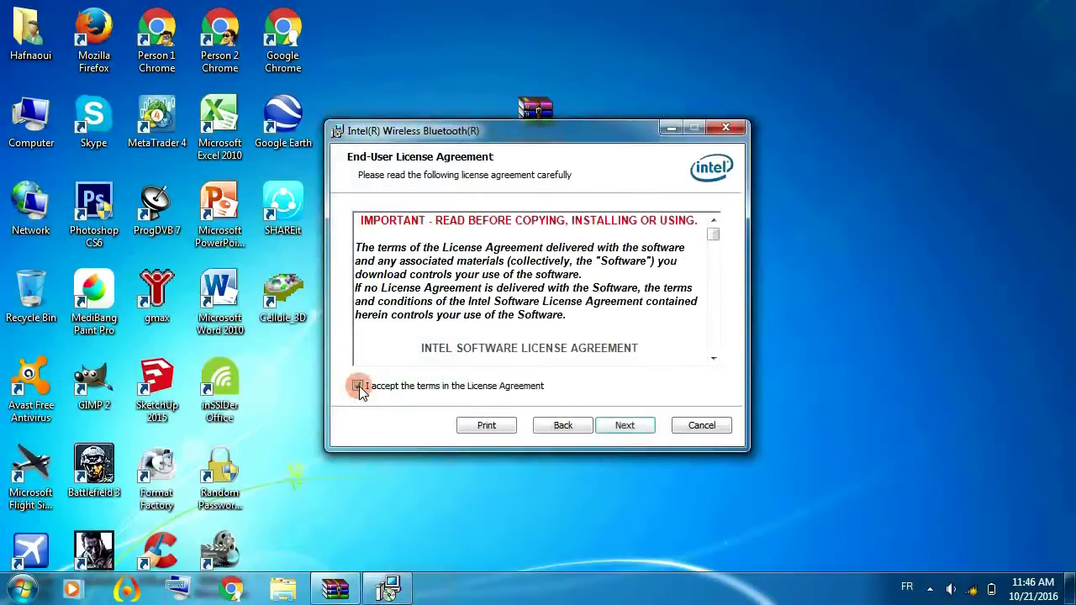
left_click(623, 429)
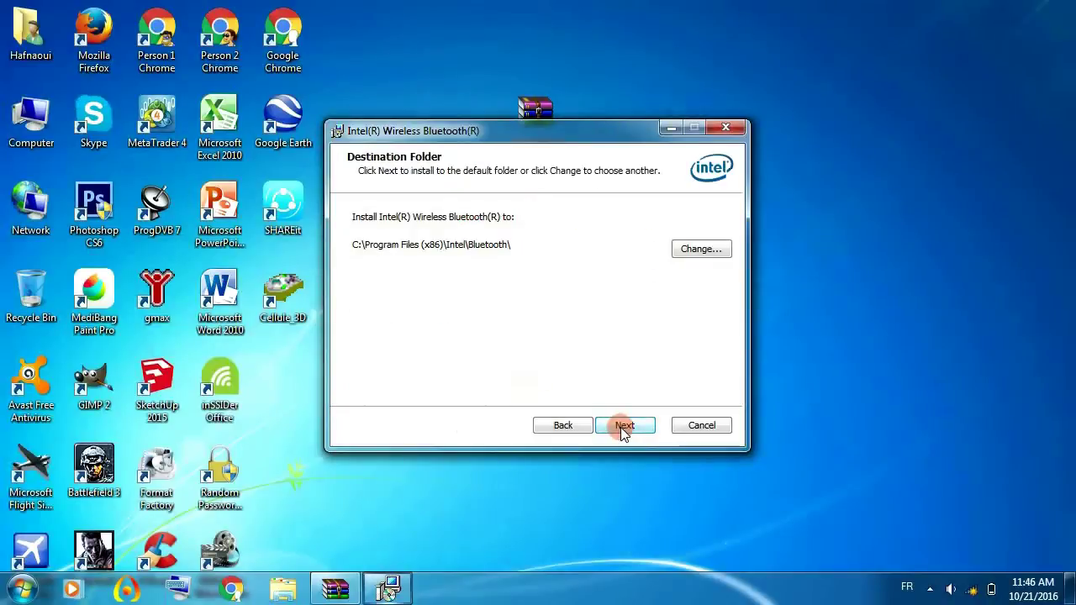
left_click(624, 427)
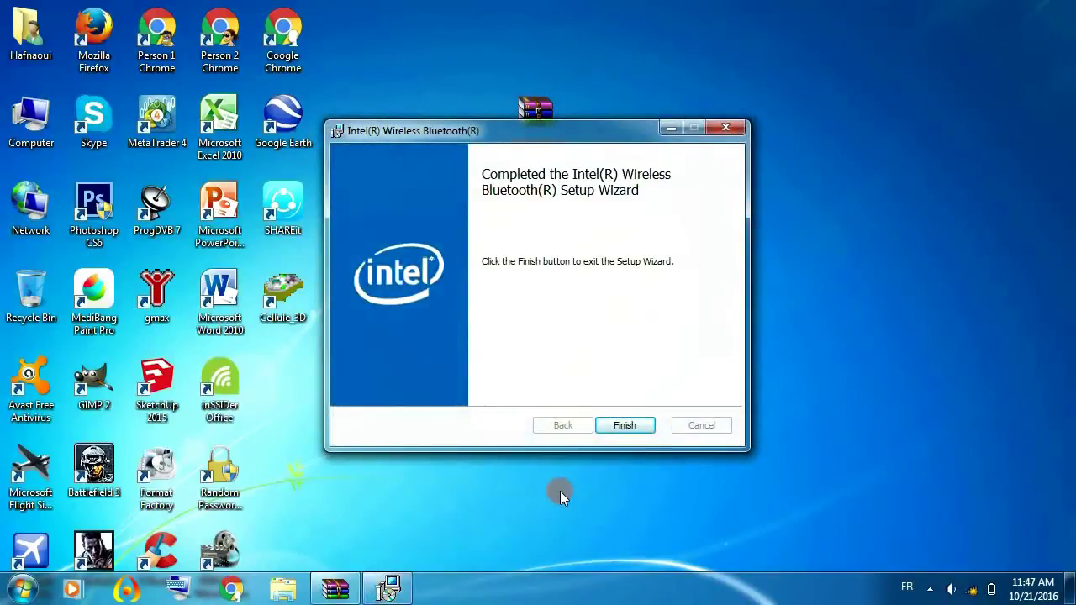
left_click(630, 425)
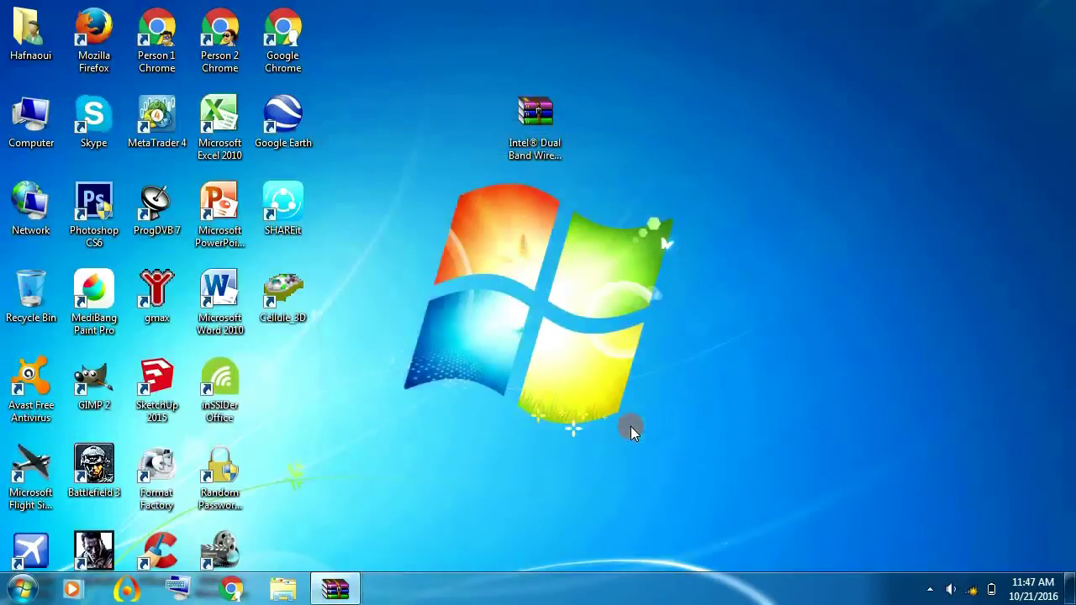
Open dual-band-wireless-ac-7260-bluetooth-brief.pdf from the archive and briefly highlight the adapter name in its large heading.
left_click(335, 589)
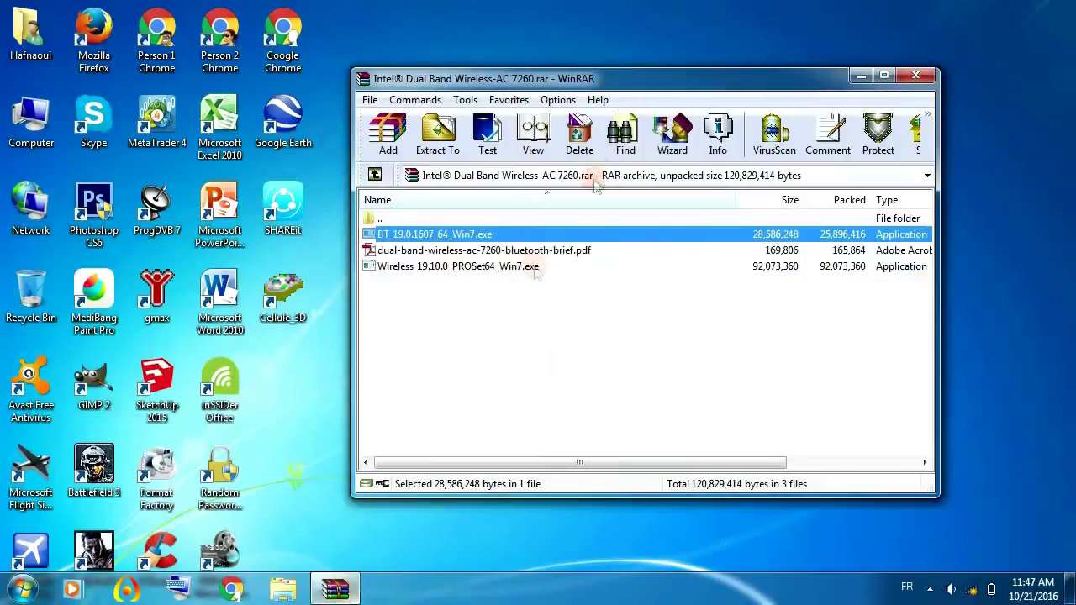
left_click(483, 254)
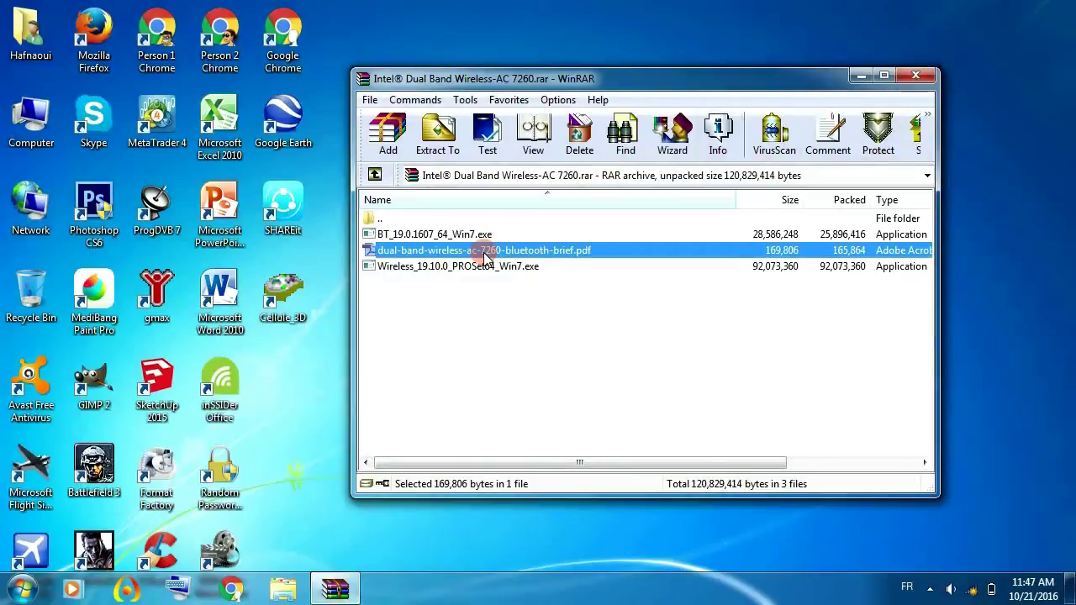
double_click(485, 259)
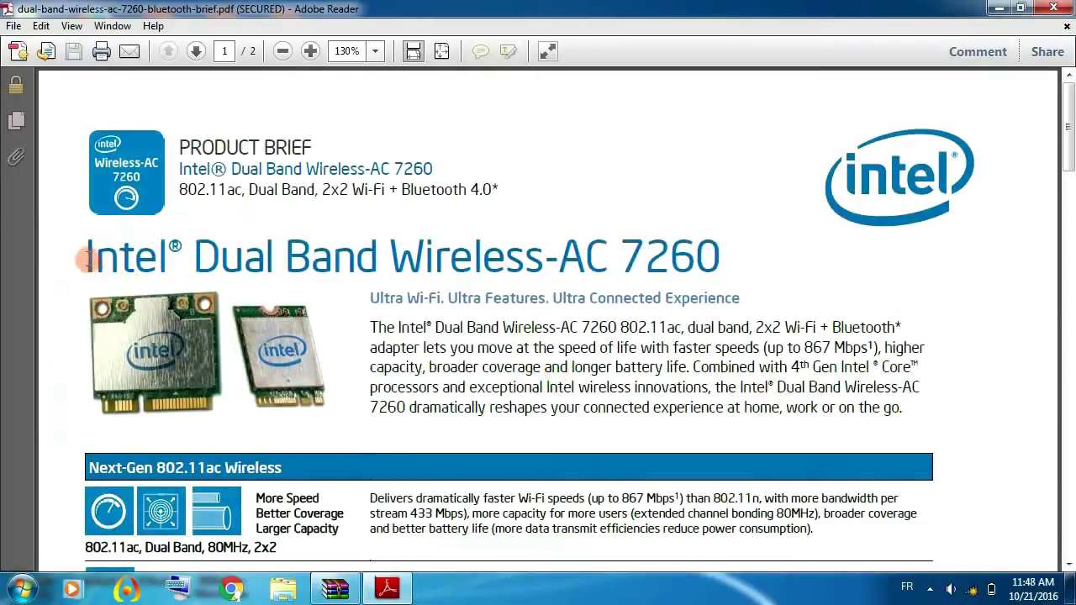
left_click_drag(86, 257, 729, 261)
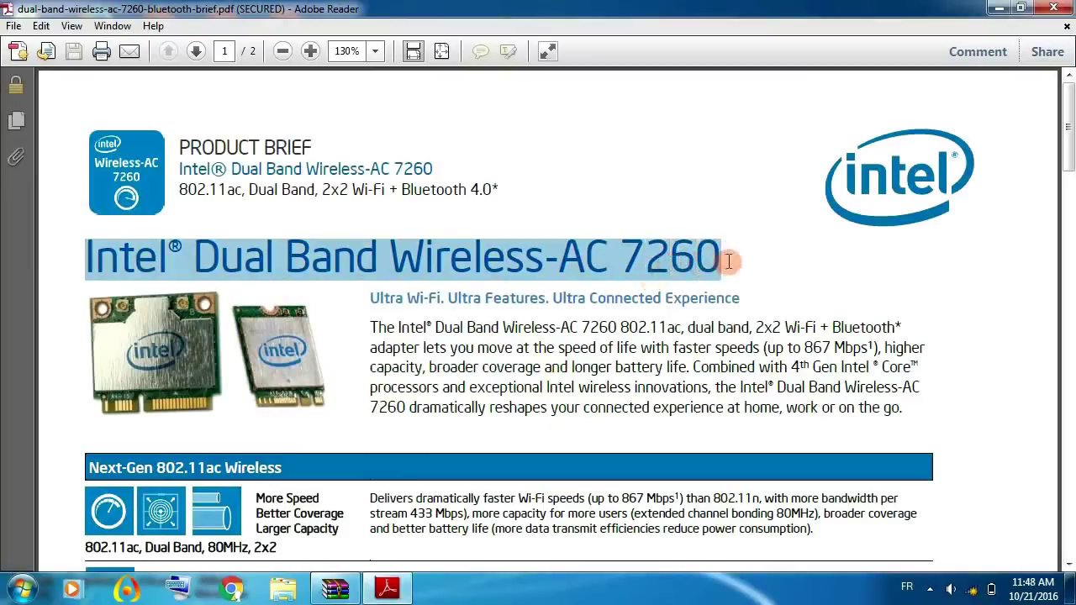
left_click(730, 278)
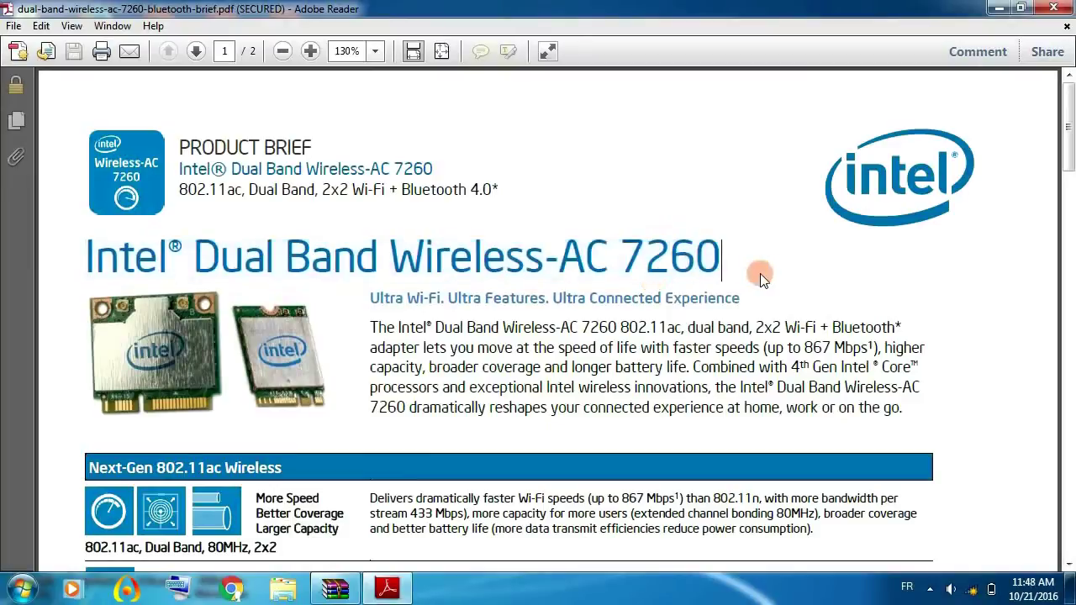
Look through the adapter's features and technical specifications on both pages of the product brief, and close the document.
scroll(762, 275, "down", 5)
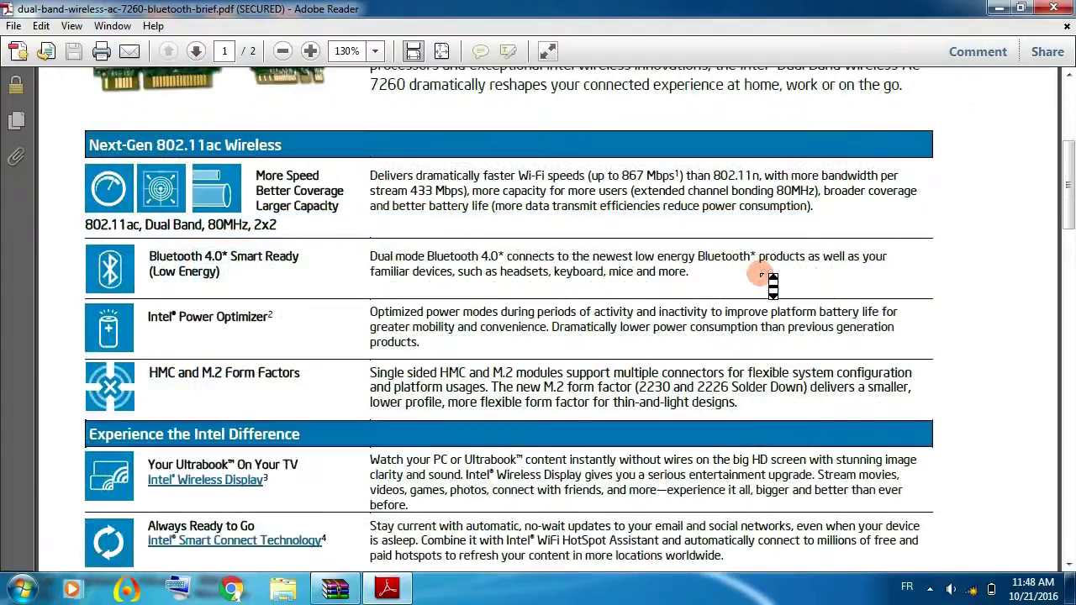
left_click(1069, 567)
left_click(1069, 567)
left_click(1070, 567)
left_click(1070, 566)
left_click(1070, 567)
left_click(1070, 567)
left_click(1069, 567)
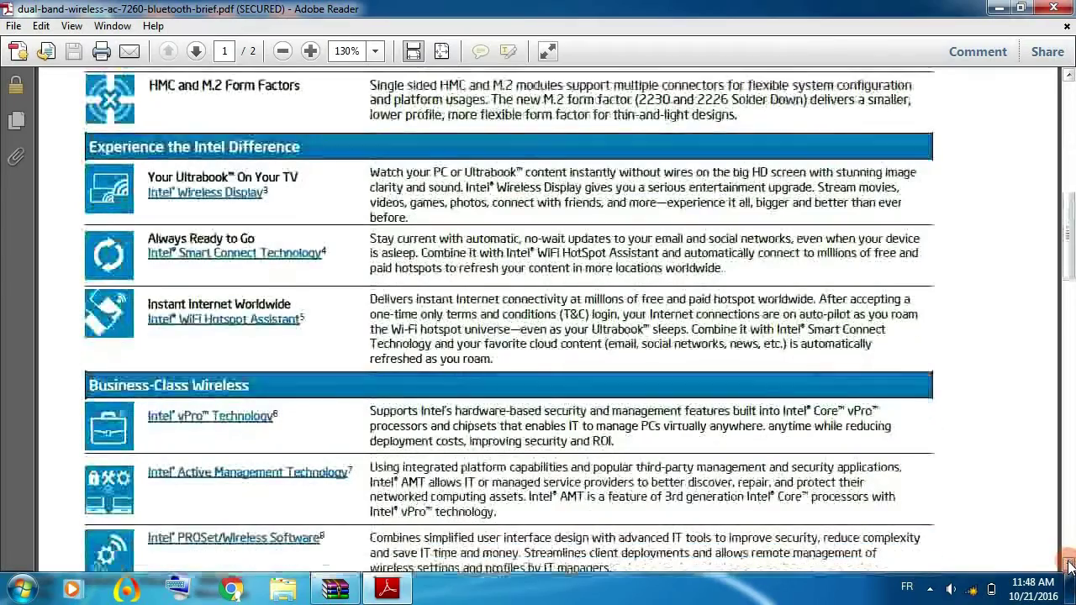
scroll(894, 412, "down", 15)
scroll(894, 412, "down", 8)
scroll(904, 412, "up", 20)
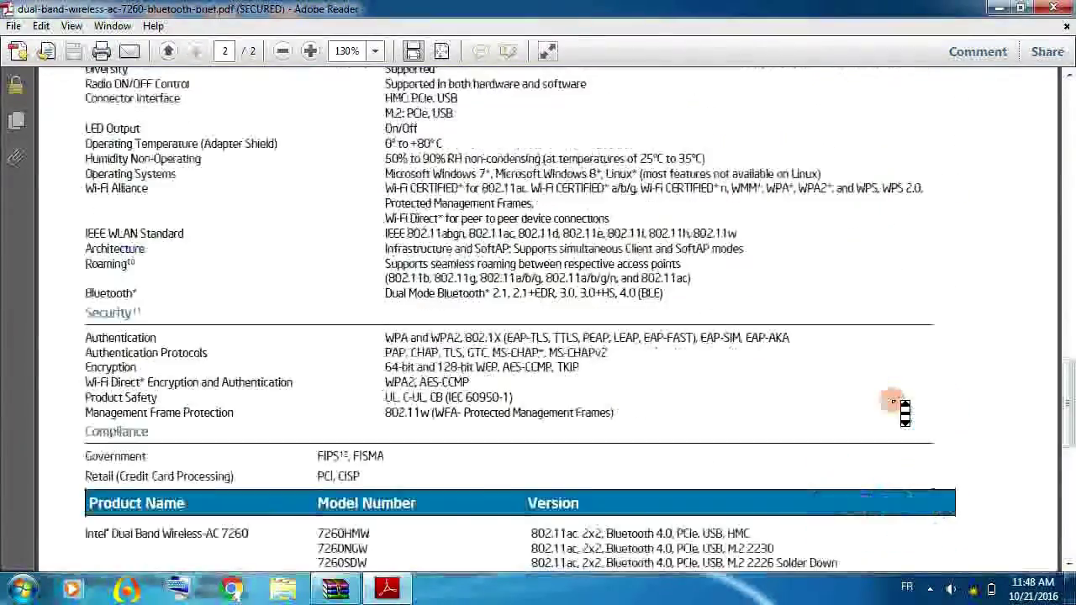
scroll(904, 412, "up", 5)
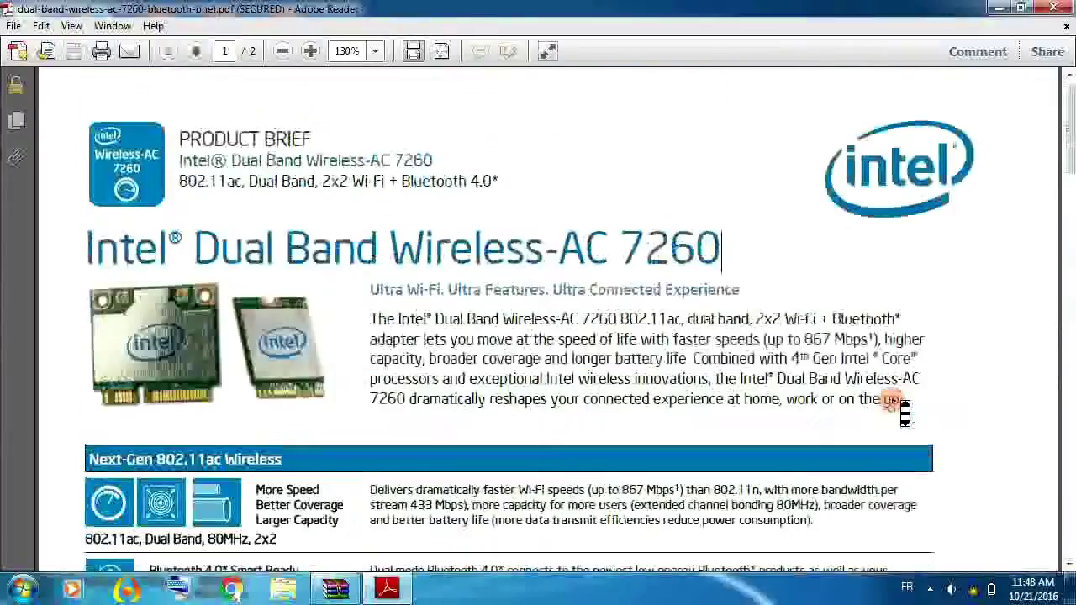
scroll(894, 412, "up", 1)
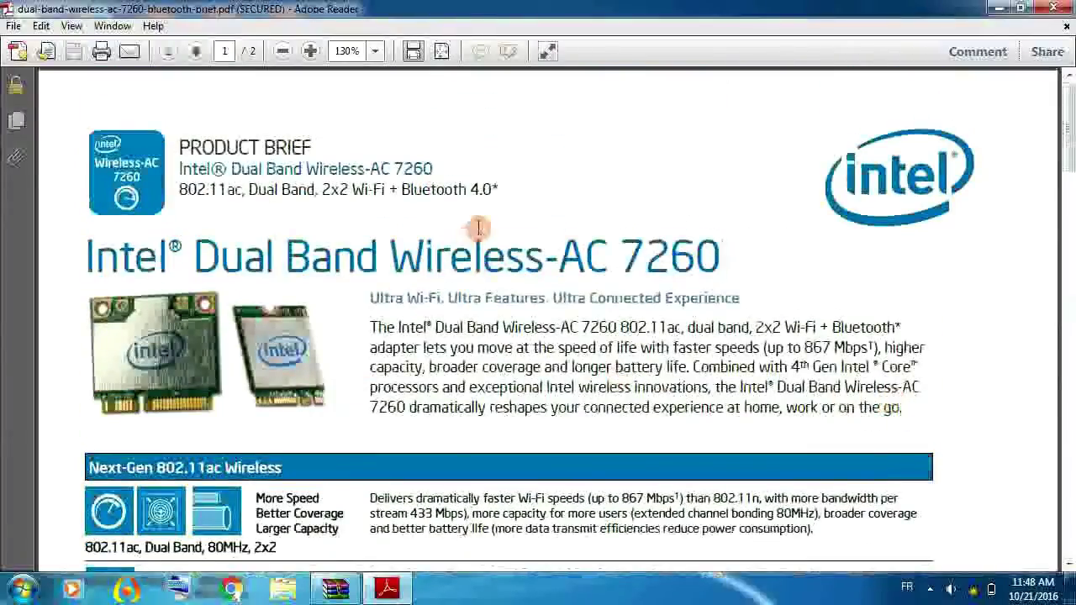
left_click(1058, 8)
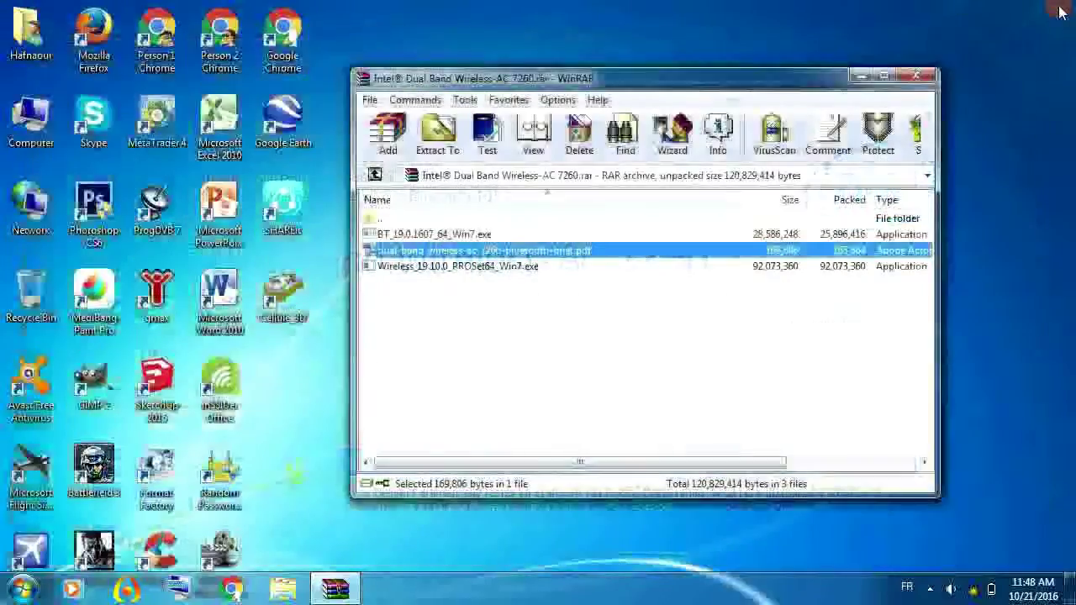